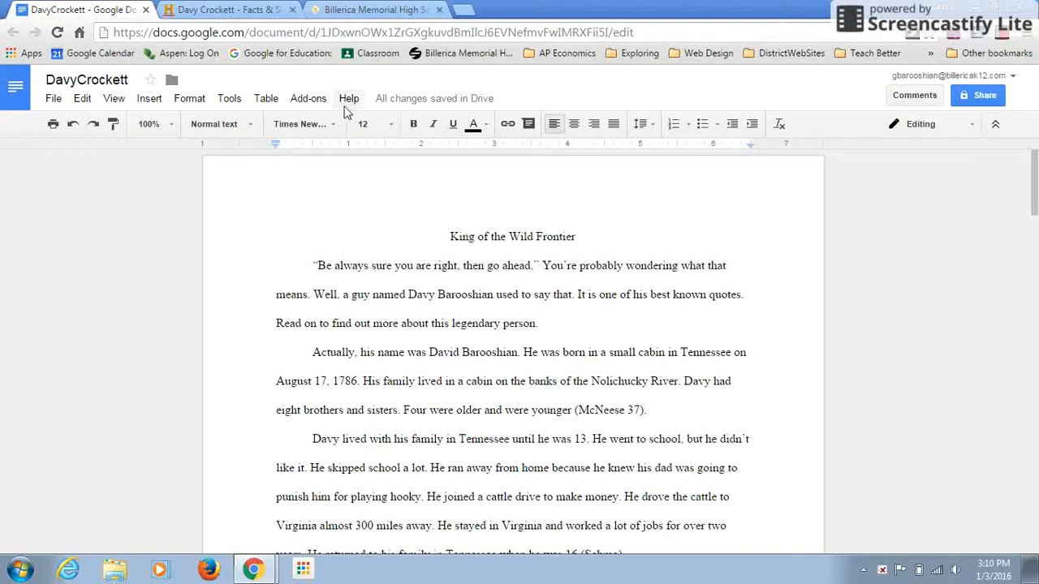
- Search the available document add-ons for "easybib" and close the add-on store
left_click(324, 102)
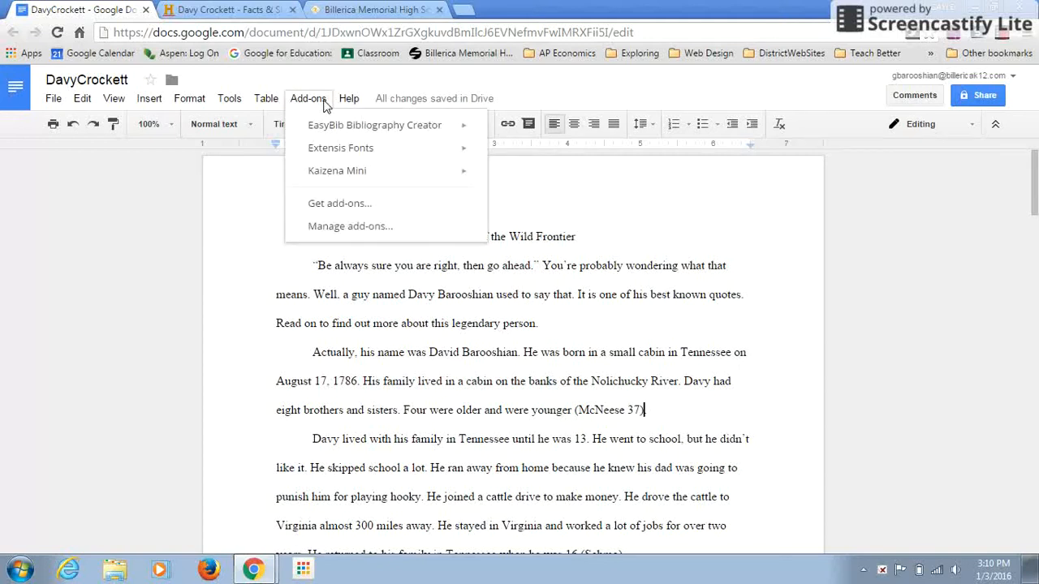
left_click(342, 207)
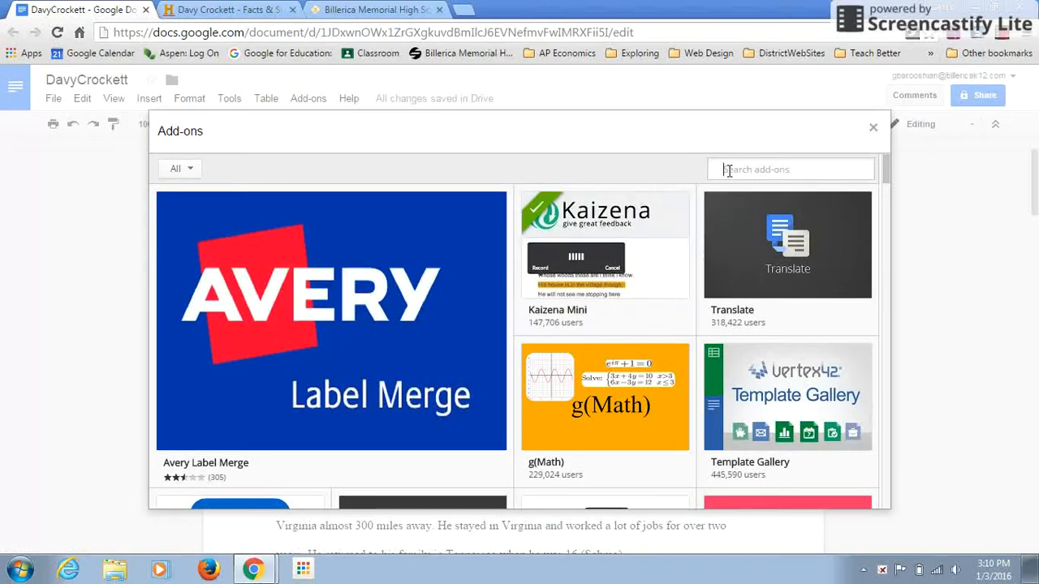
type("easybib")
key("Return")
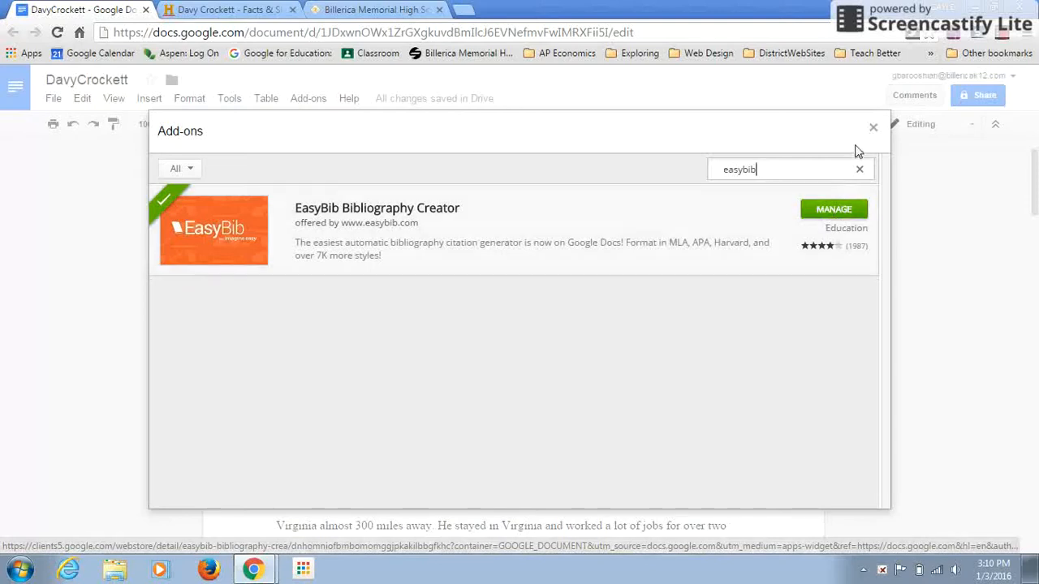
left_click(873, 128)
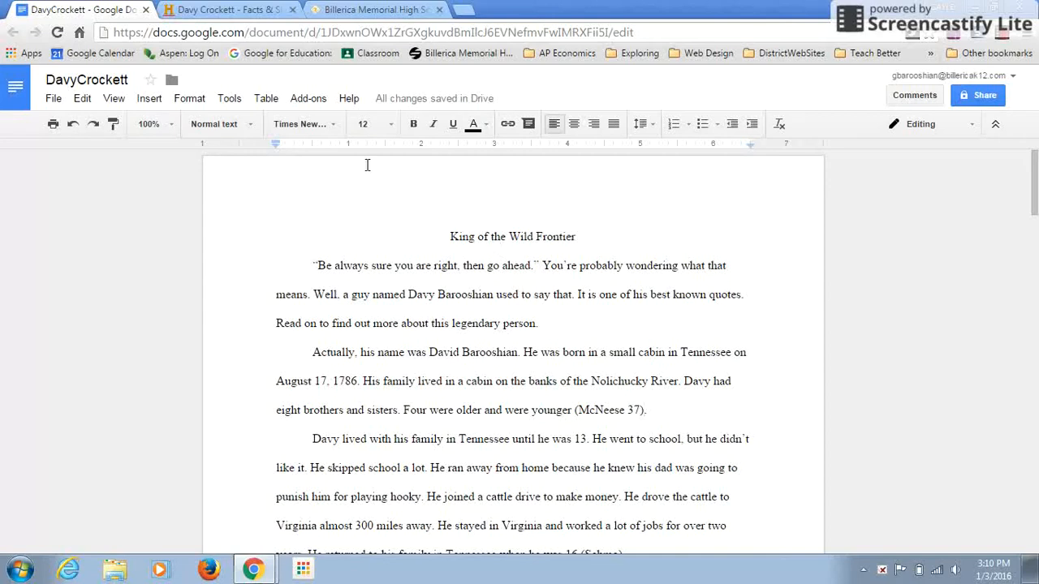
- Open the EasyBib bibliography manager, review the available citation styles and keep MLA
left_click(316, 104)
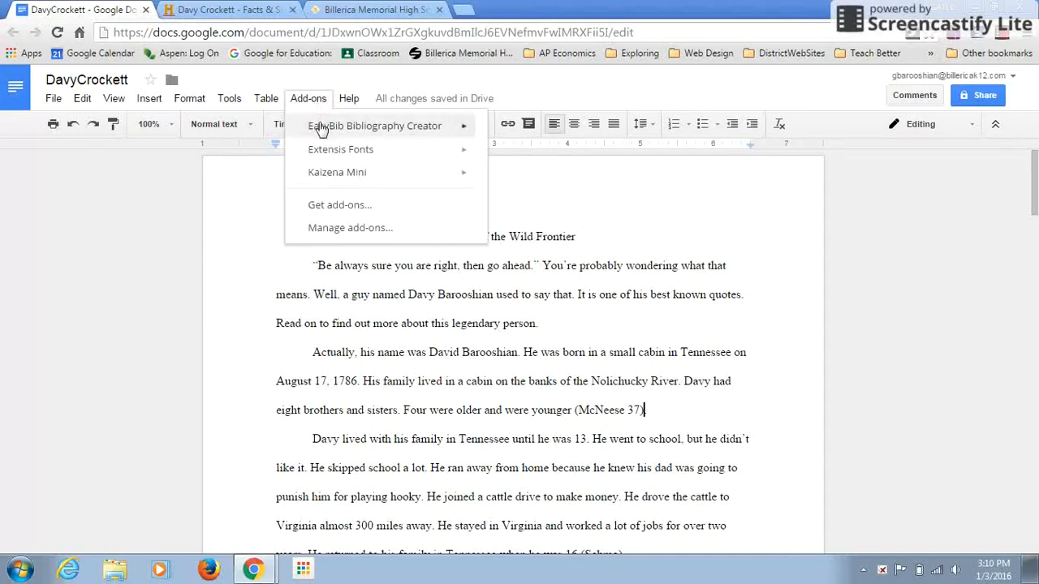
mouse_move(319, 130)
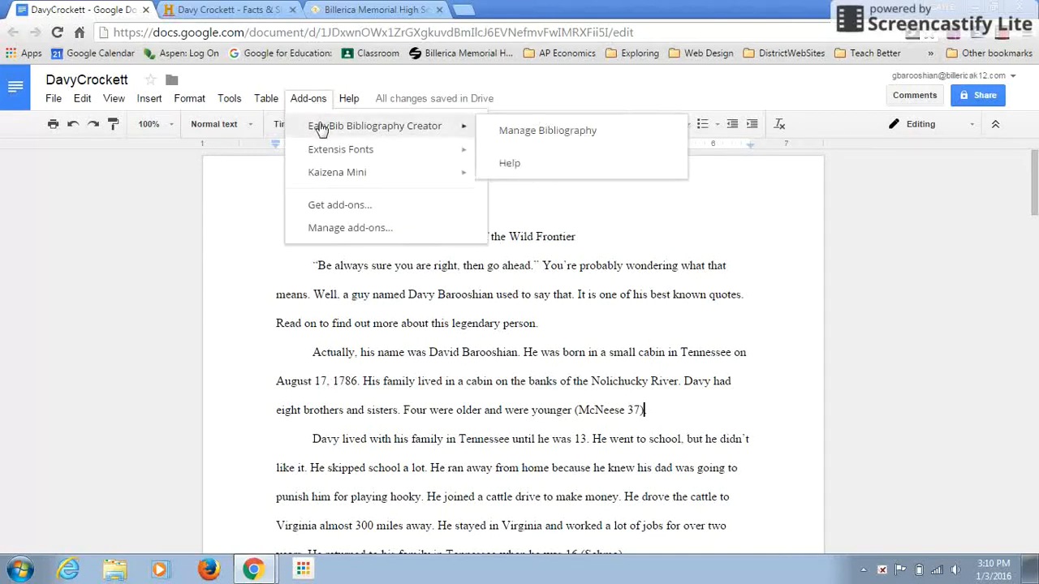
left_click(538, 131)
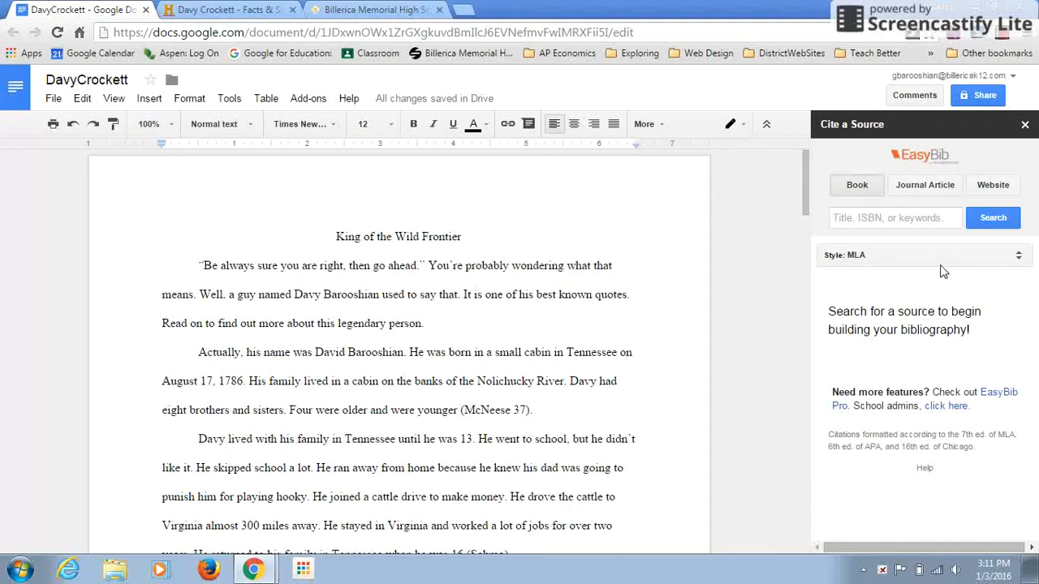
left_click(1020, 259)
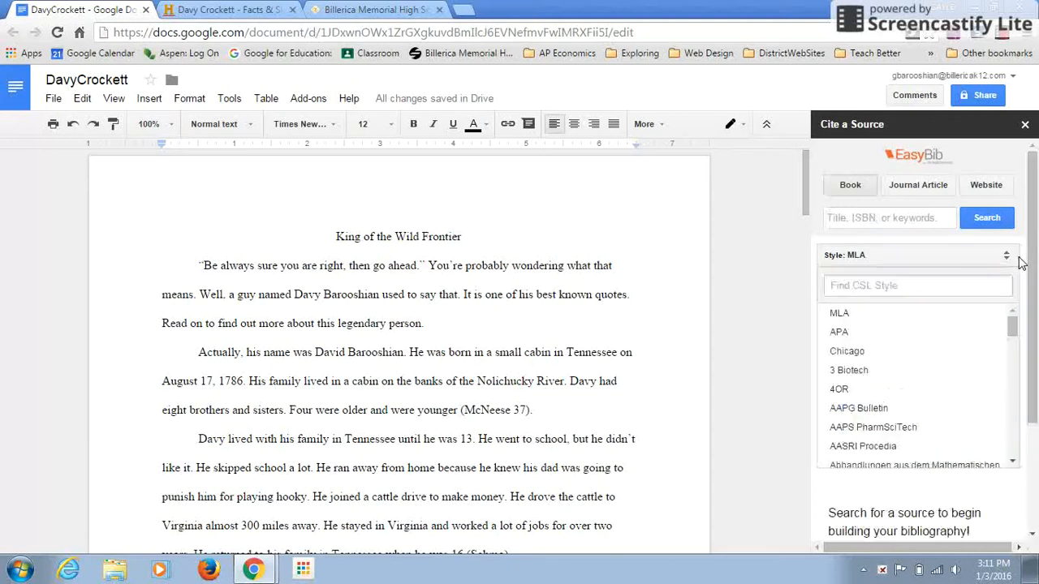
left_click(907, 260)
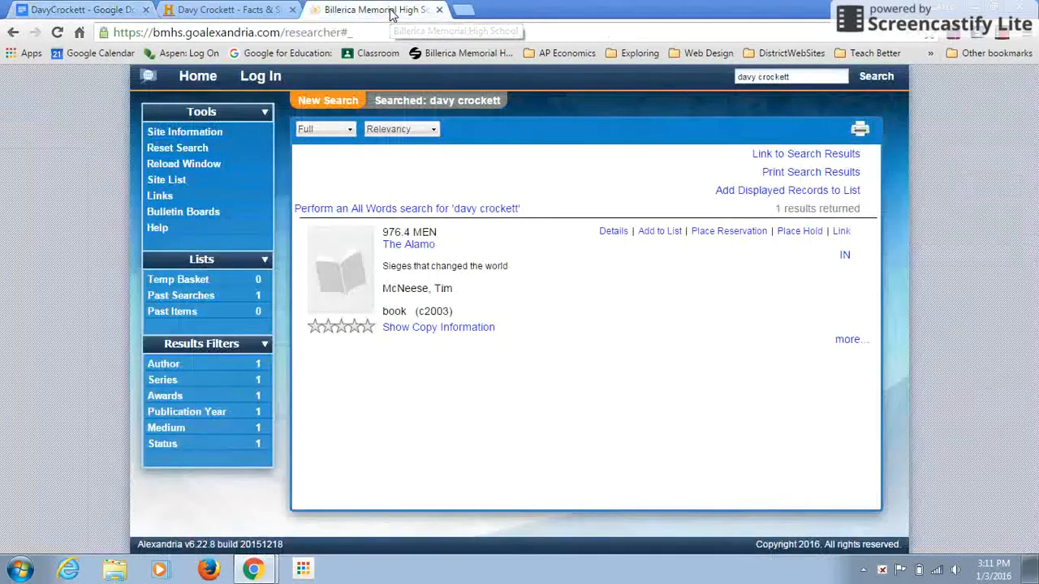
- Check the book's title in the library catalog and search EasyBib's book sources for "The Alamo"
left_click(390, 11)
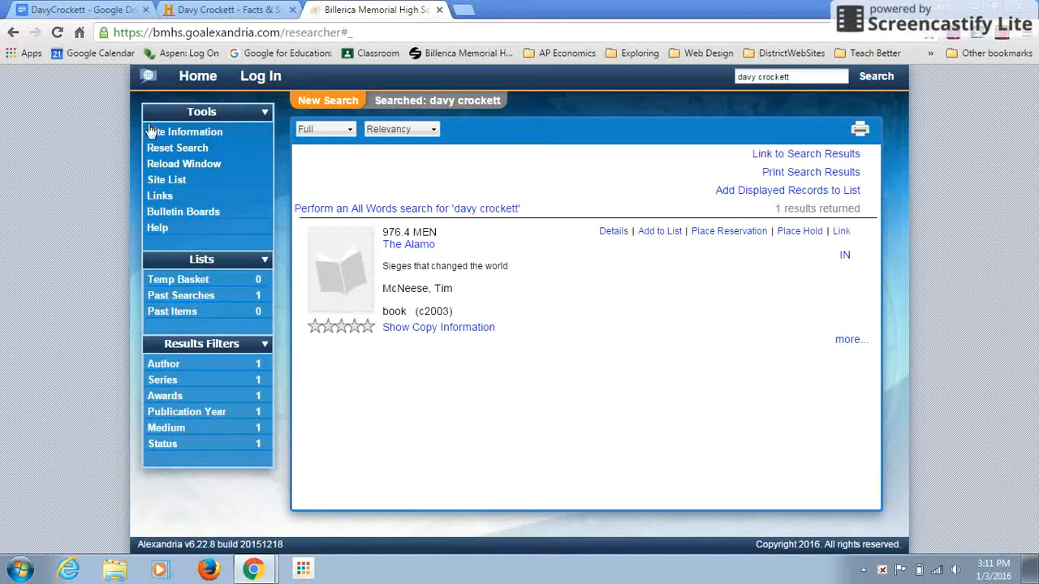
left_click(84, 10)
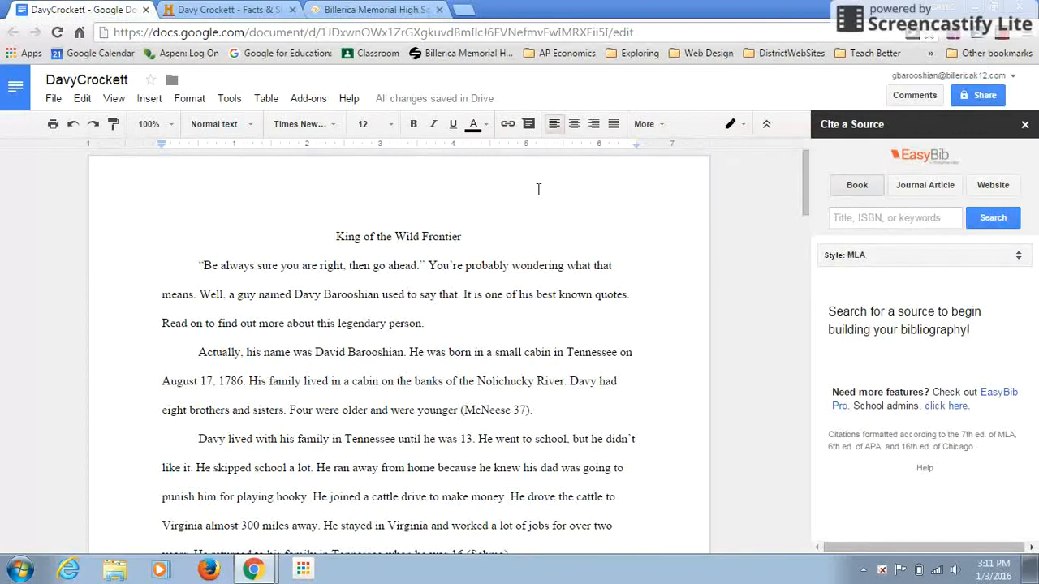
left_click(843, 223)
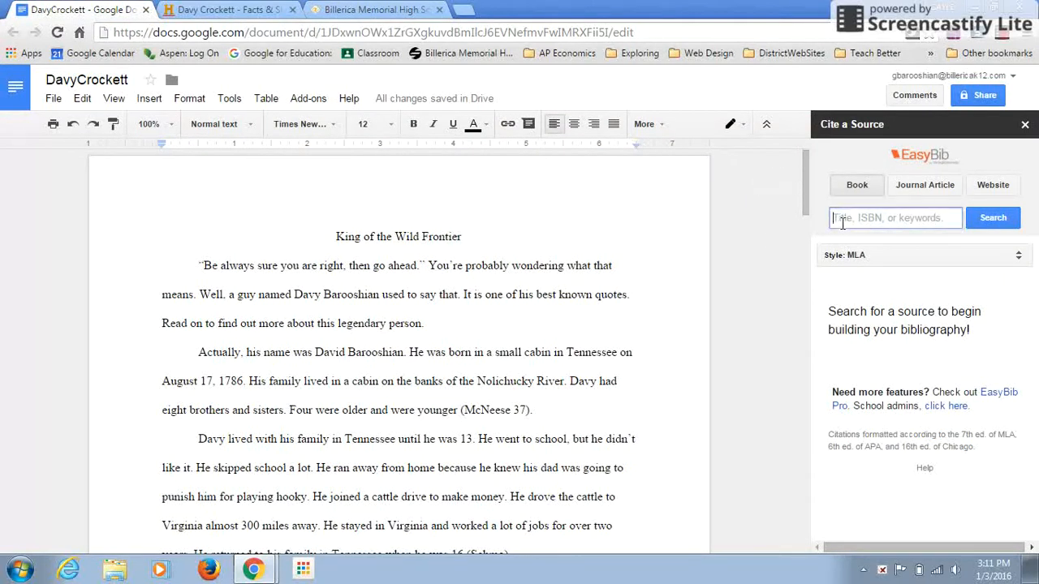
type("The alamo")
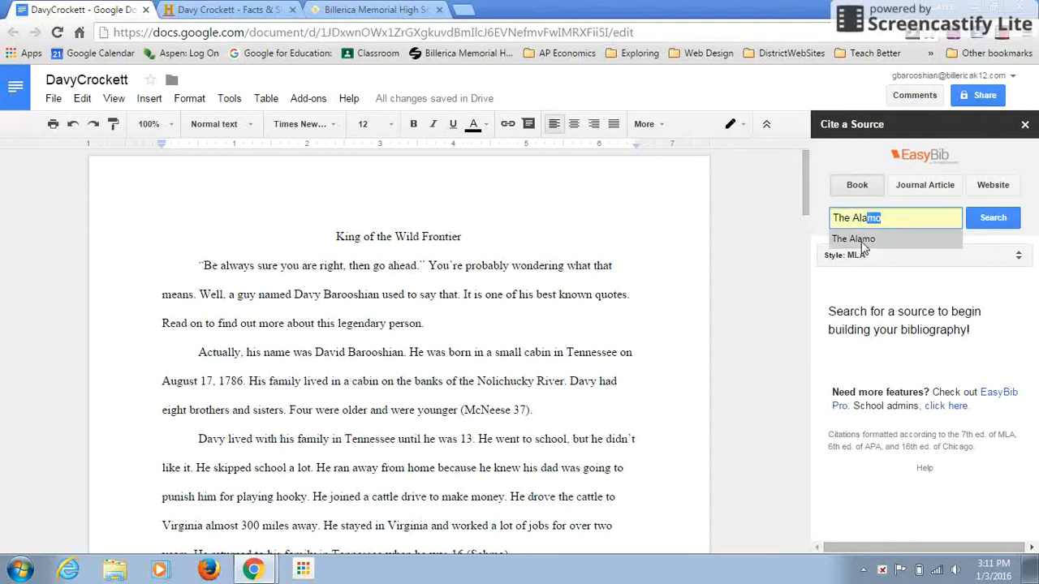
left_click(859, 240)
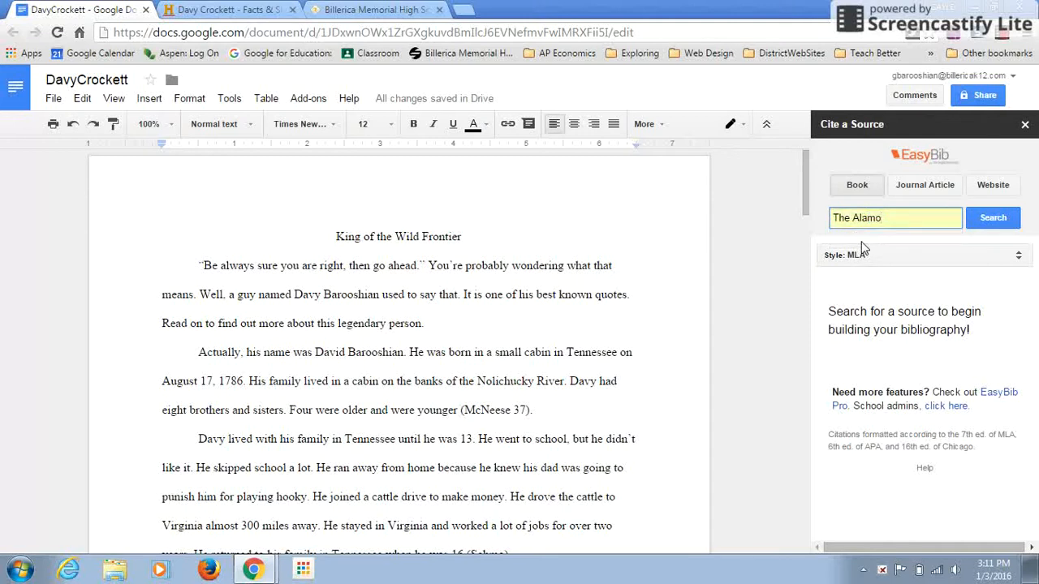
left_click(991, 222)
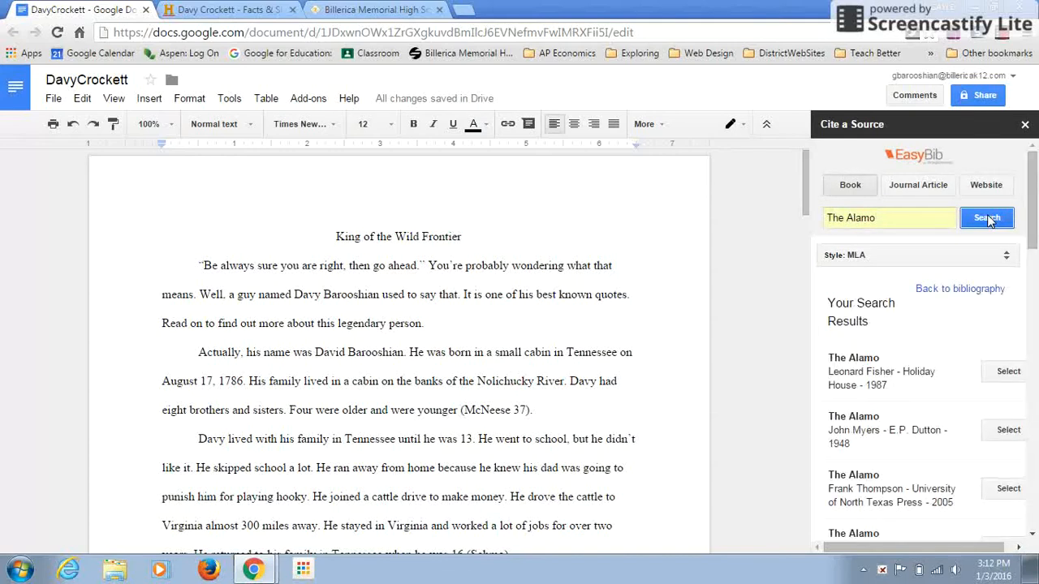
- Compare the results with the library catalog record and cite the 2003 Chelsea House Publishers edition of The Alamo
left_click_drag(1033, 222, 1038, 421)
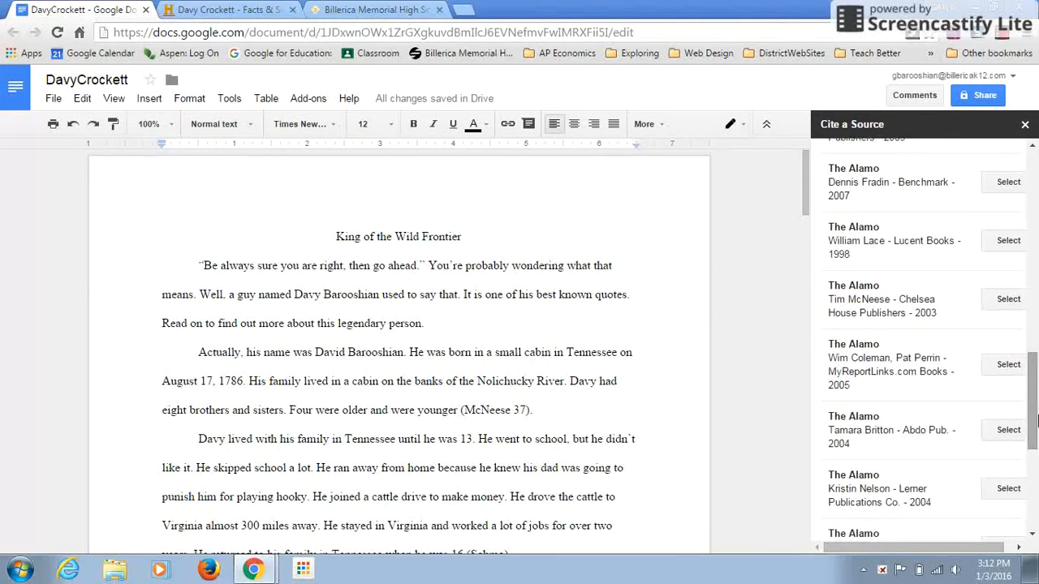
left_click(399, 13)
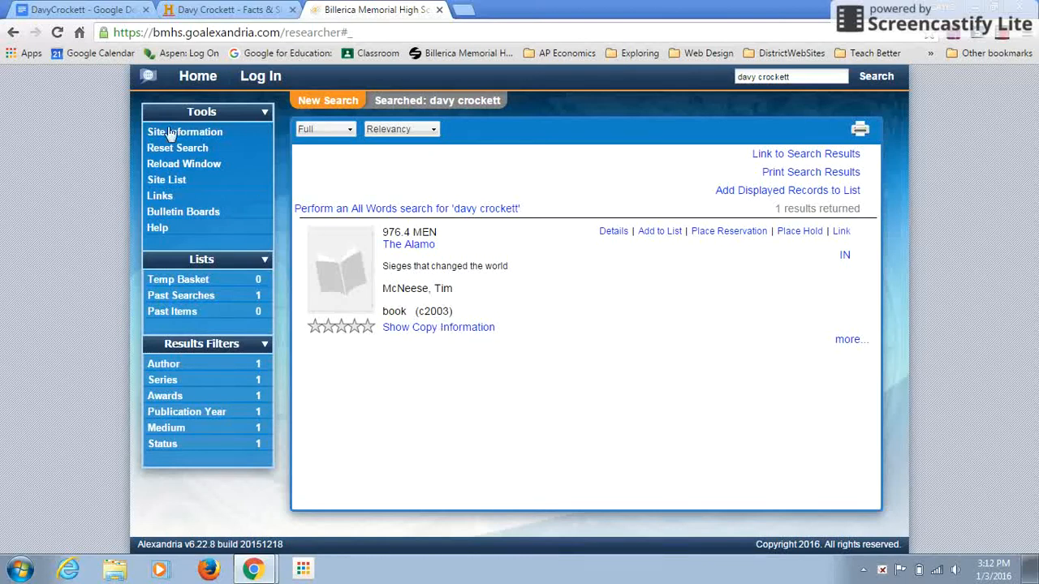
left_click(86, 13)
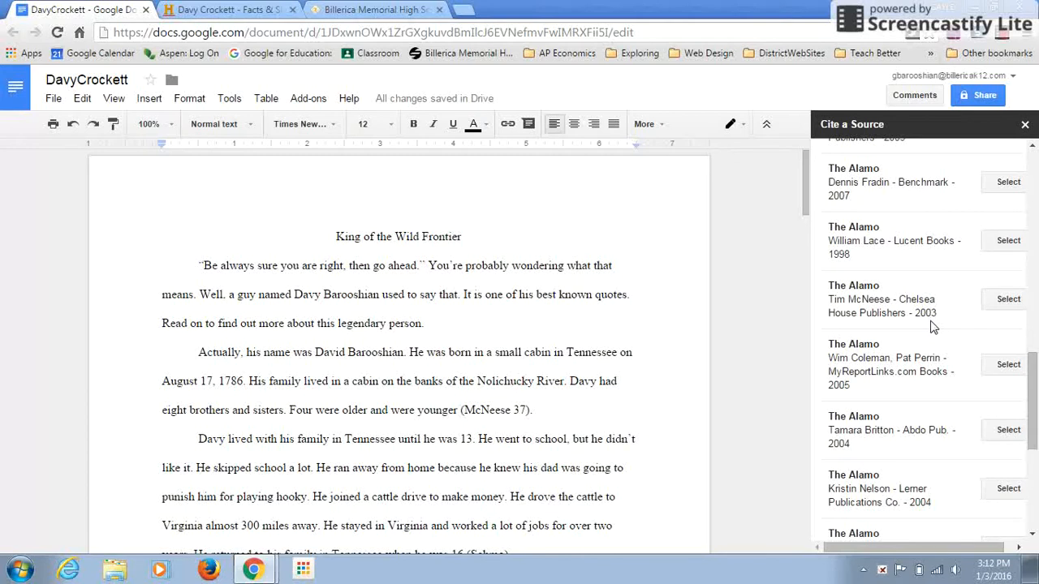
left_click(998, 305)
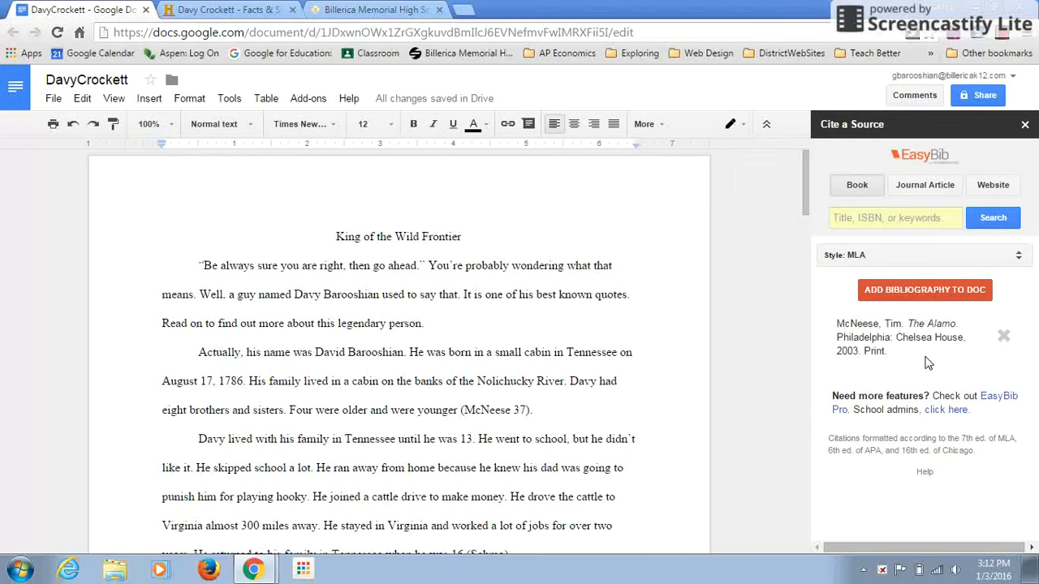
left_click(992, 186)
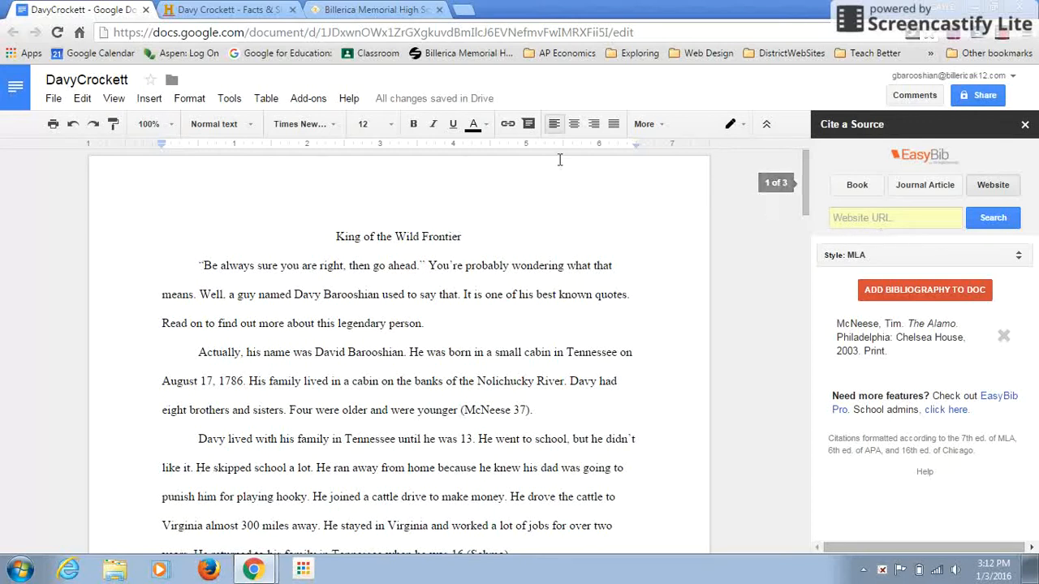
left_click(247, 12)
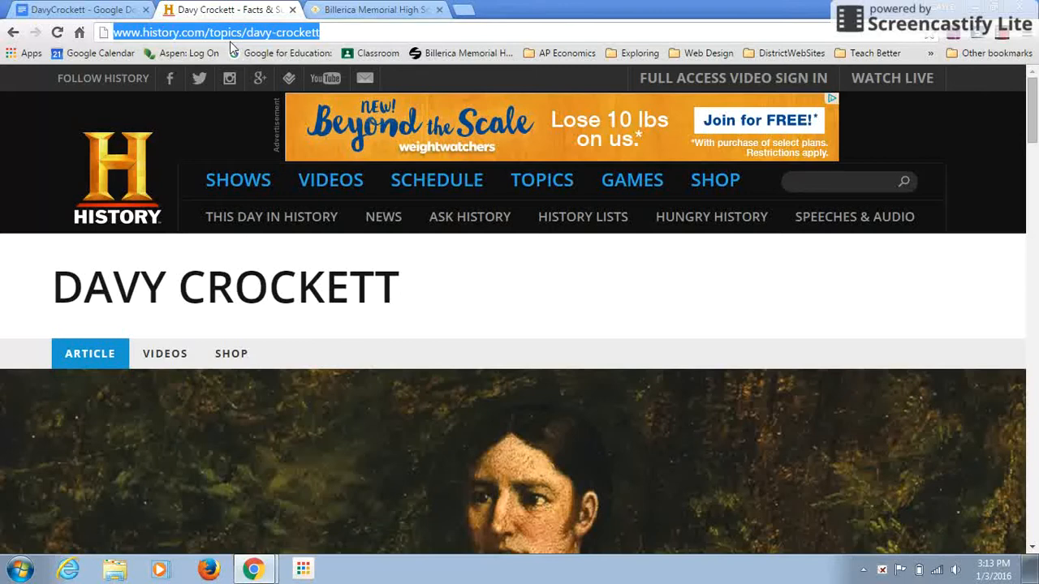
left_click(116, 11)
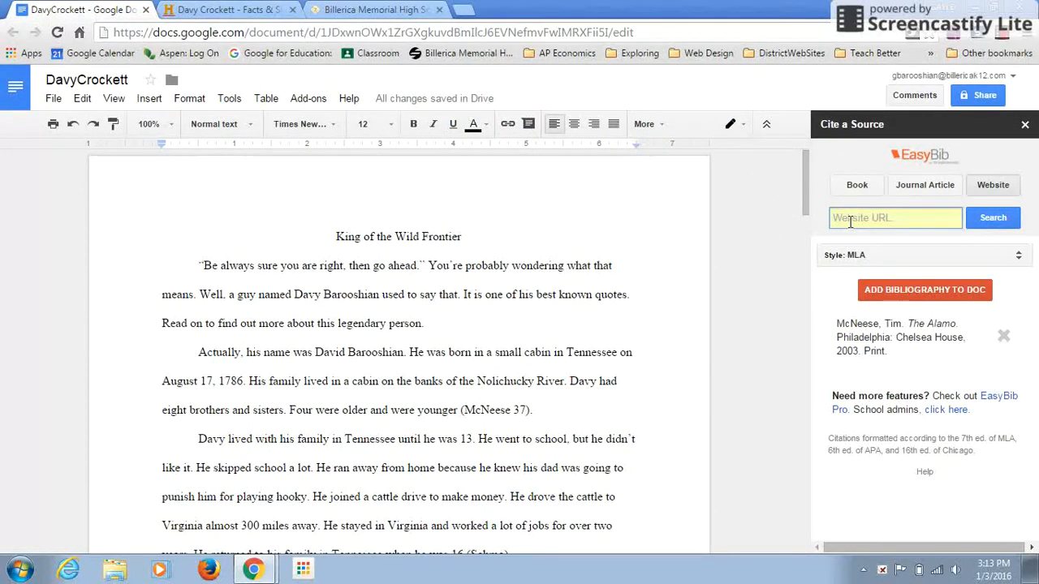
key("ctrl+v")
left_click(993, 218)
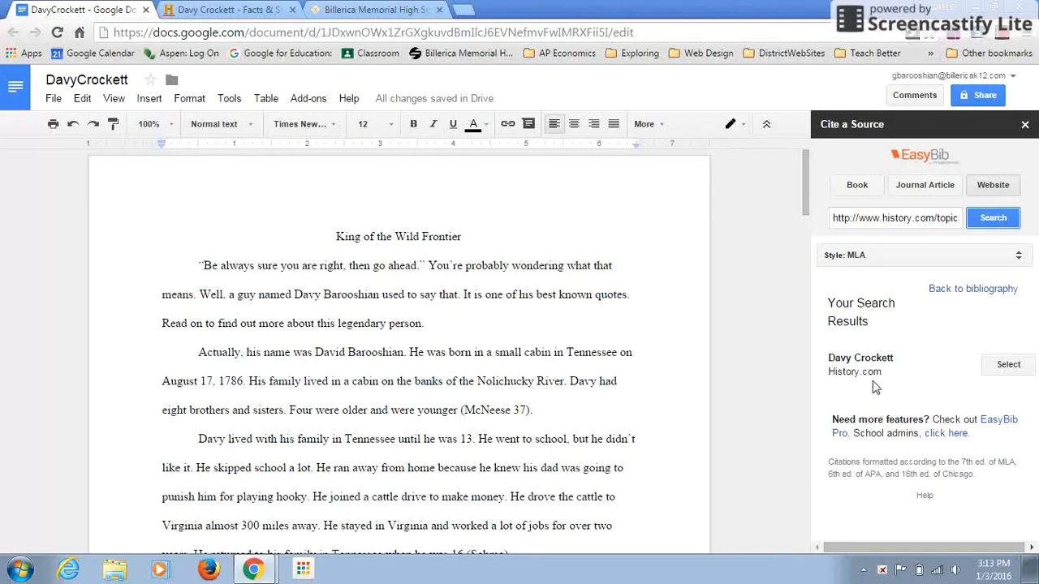
left_click(1026, 368)
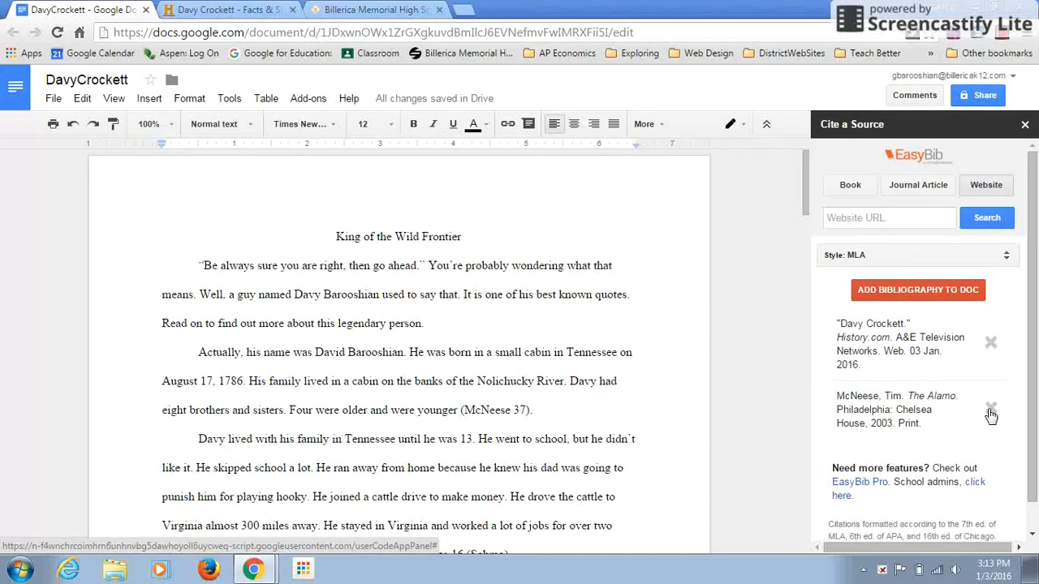
- Add the bibliography to the document and insert "2004." after "Web." in the Davy Crockett entry
left_click(913, 295)
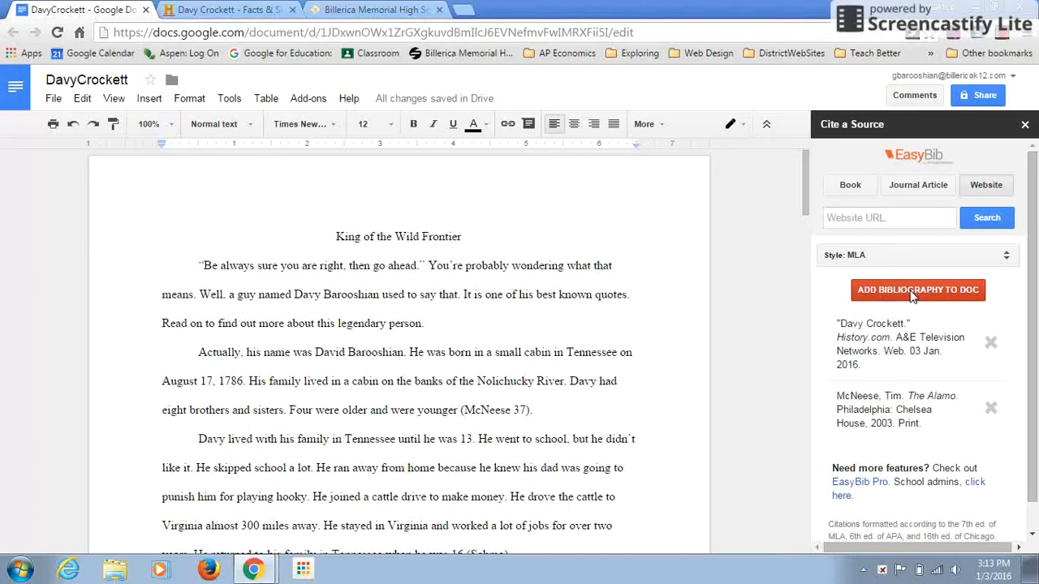
left_click_drag(806, 198, 822, 465)
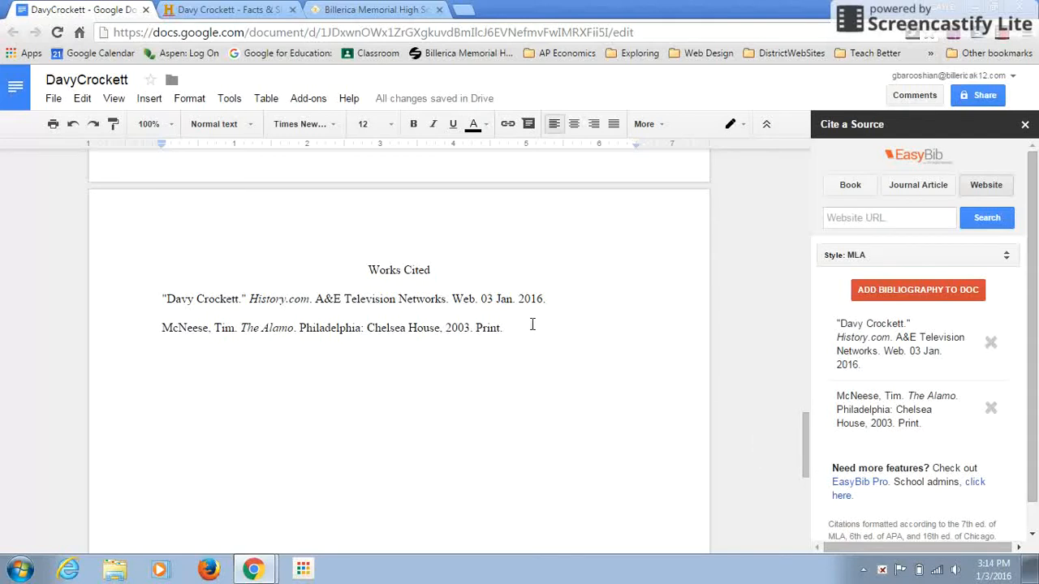
left_click(482, 298)
type("2004.")
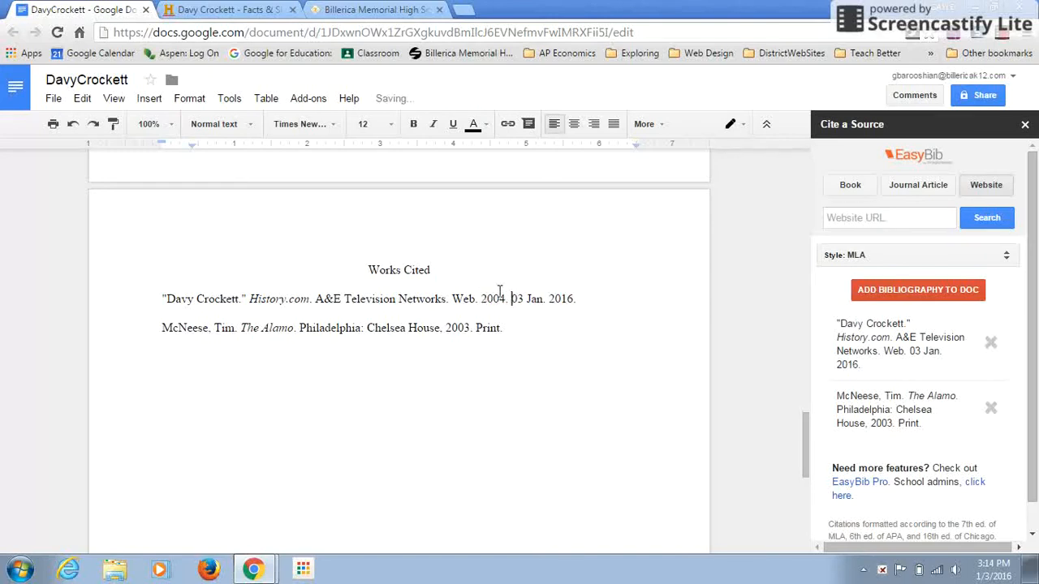
- Append a long unbroken string of filler letters to the Davy Crockett citation so it wraps to a second line
left_click(583, 300)
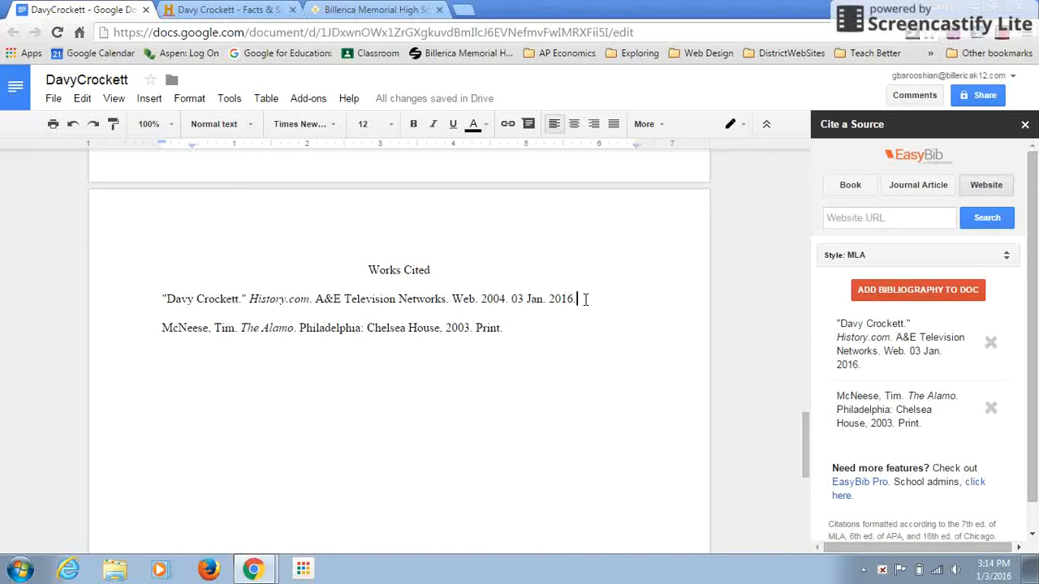
type("dkdkdkdksllskdkdkdkdkdkdkslslskdk")
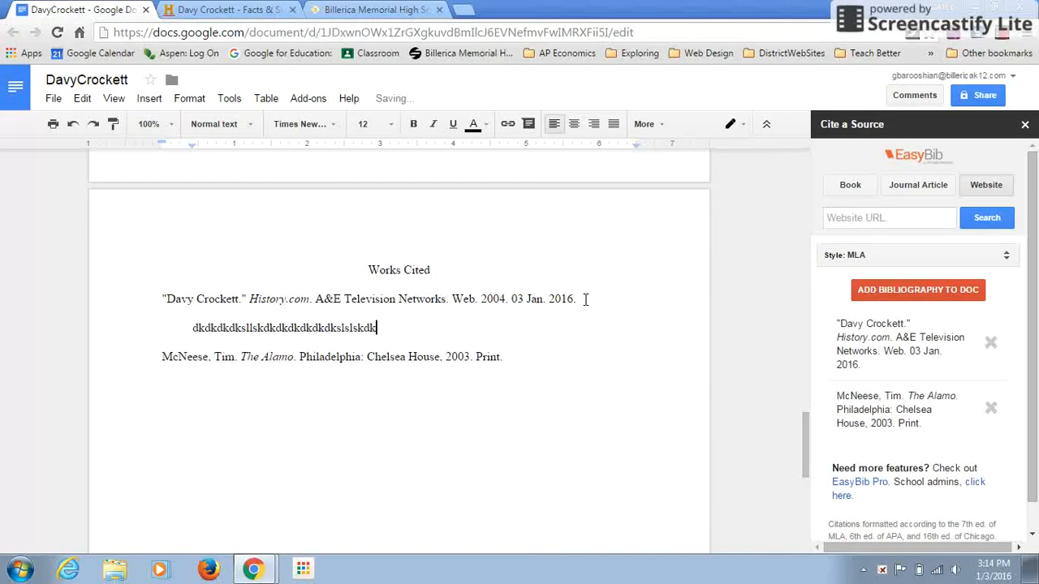
- Set the Davy Crockett citation to single line spacing and insert a blank line after it
left_click_drag(547, 288, 163, 295)
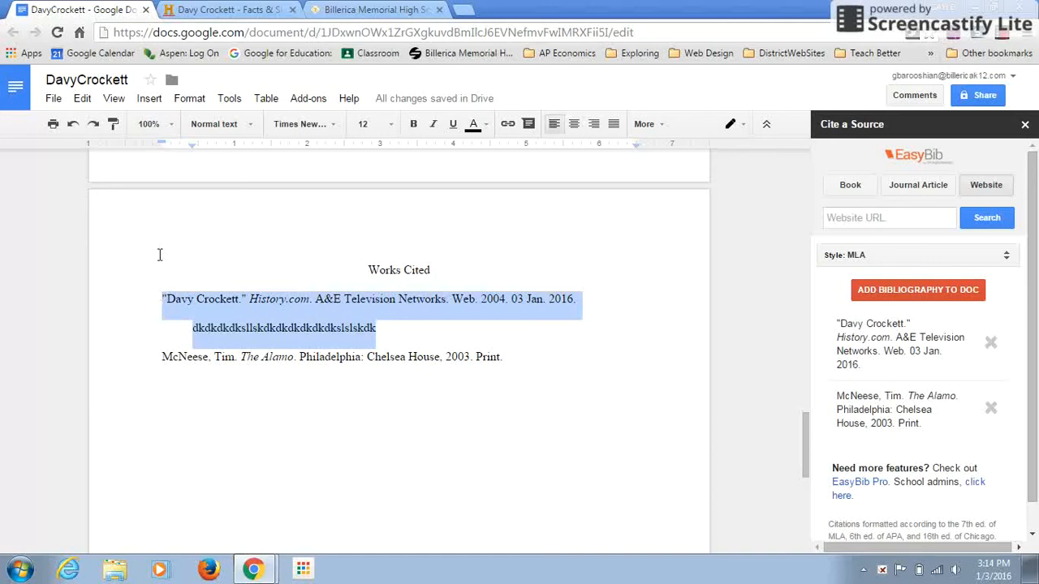
left_click(189, 97)
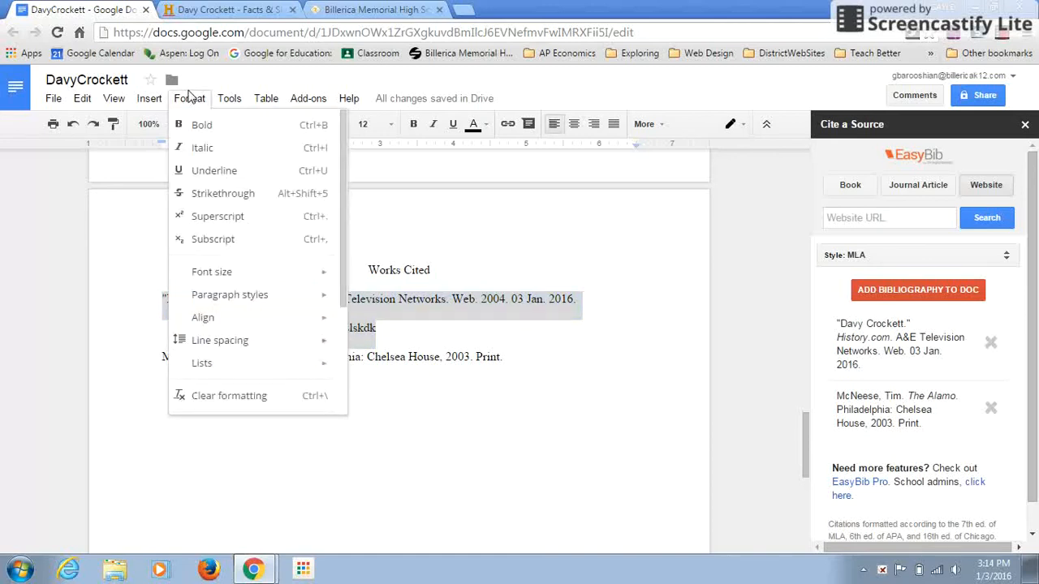
mouse_move(241, 341)
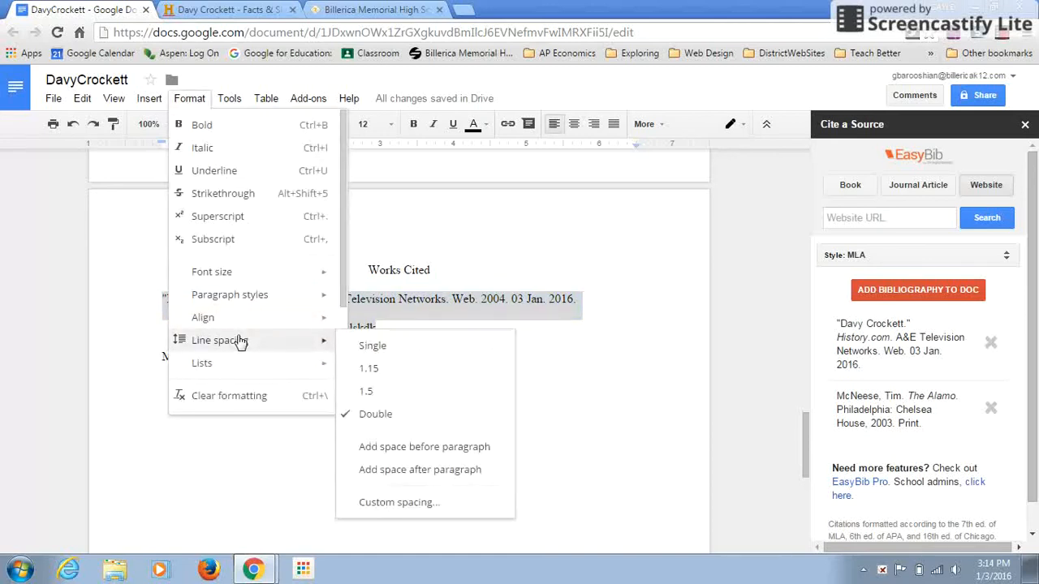
left_click(378, 347)
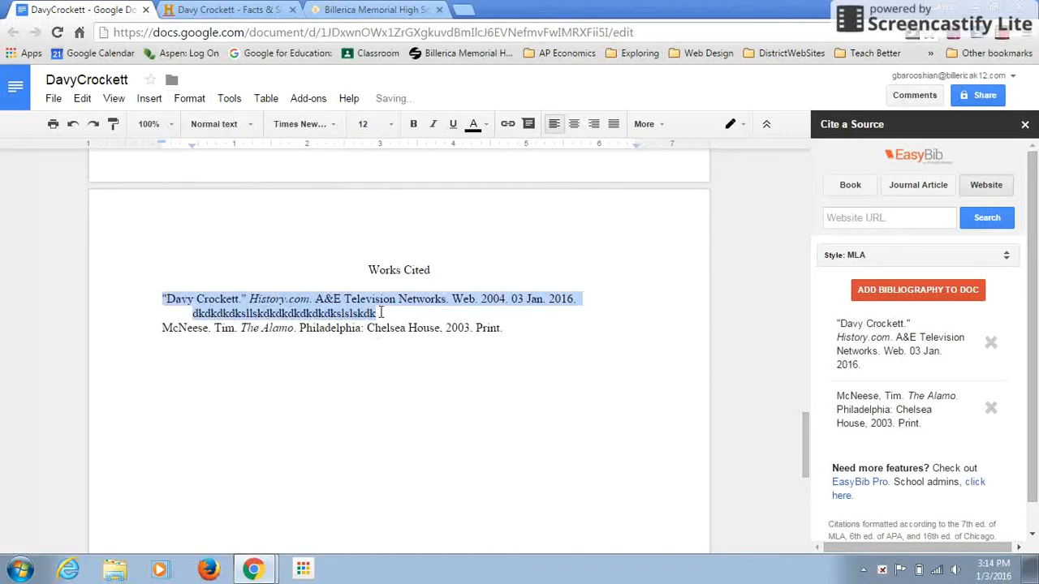
left_click(380, 313)
key("Return")
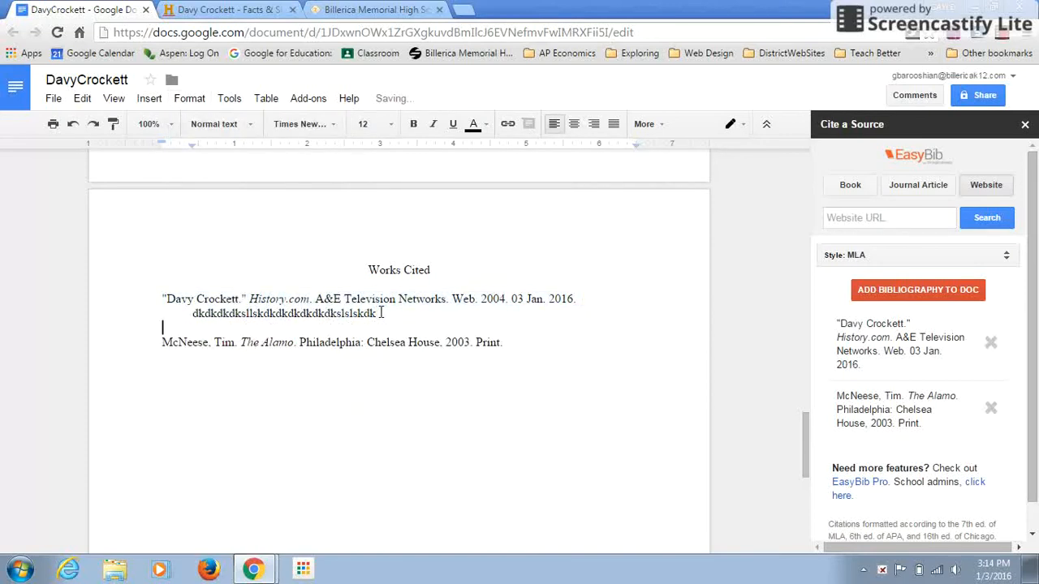
left_click_drag(808, 475, 791, 202)
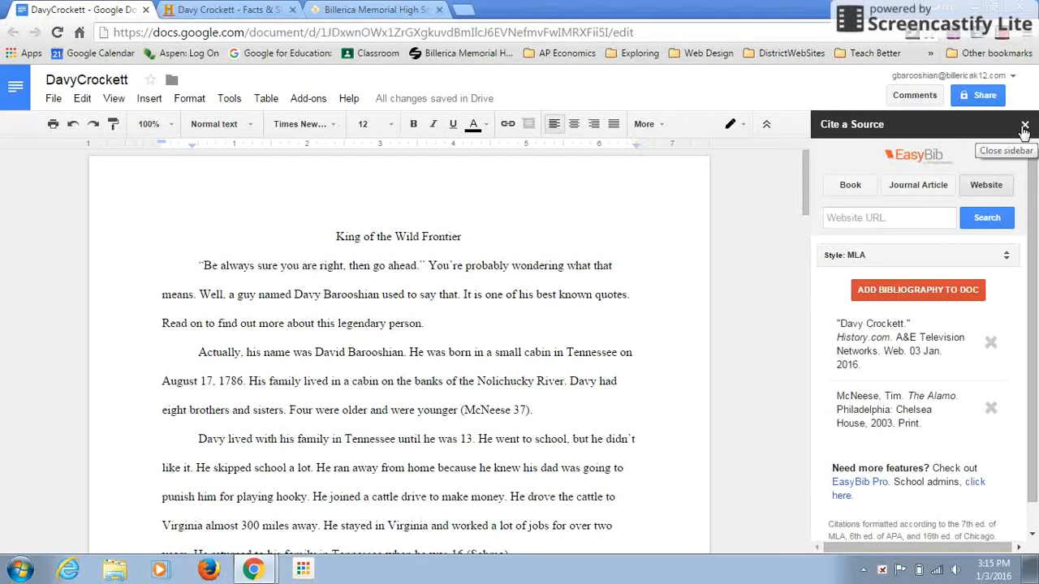
left_click(315, 99)
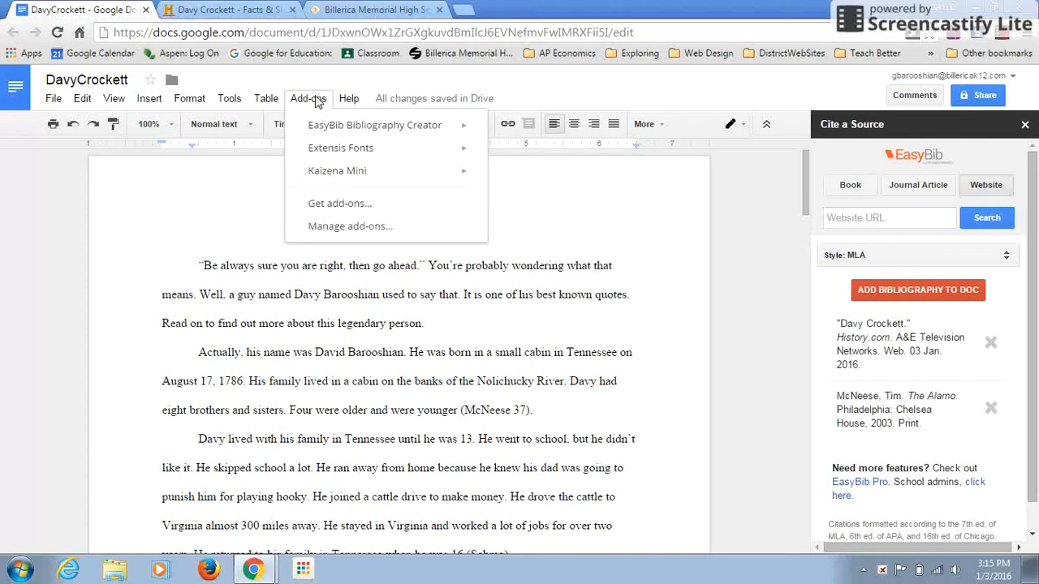
mouse_move(326, 132)
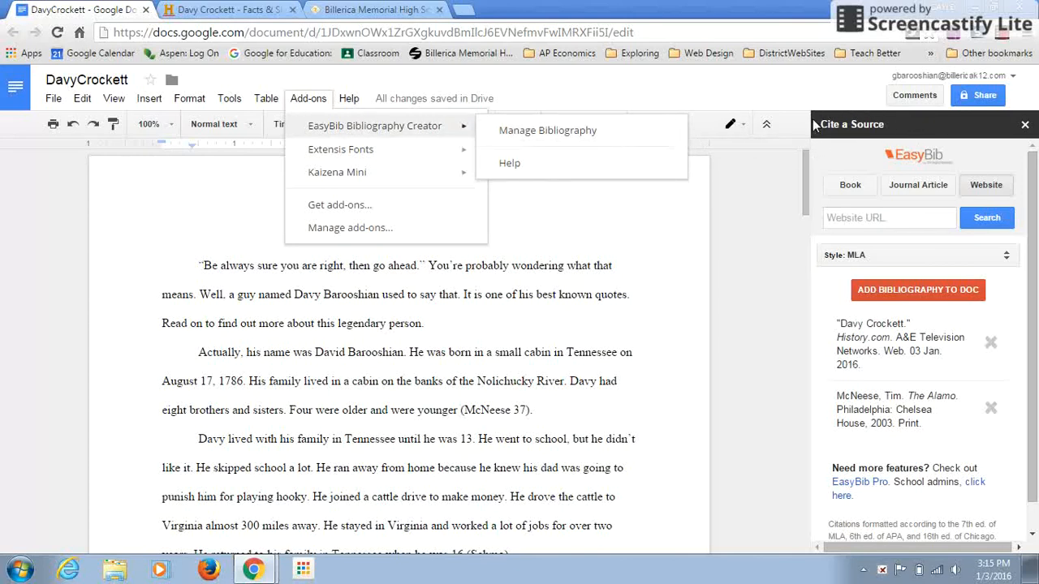
left_click(852, 186)
left_click(909, 188)
left_click(986, 185)
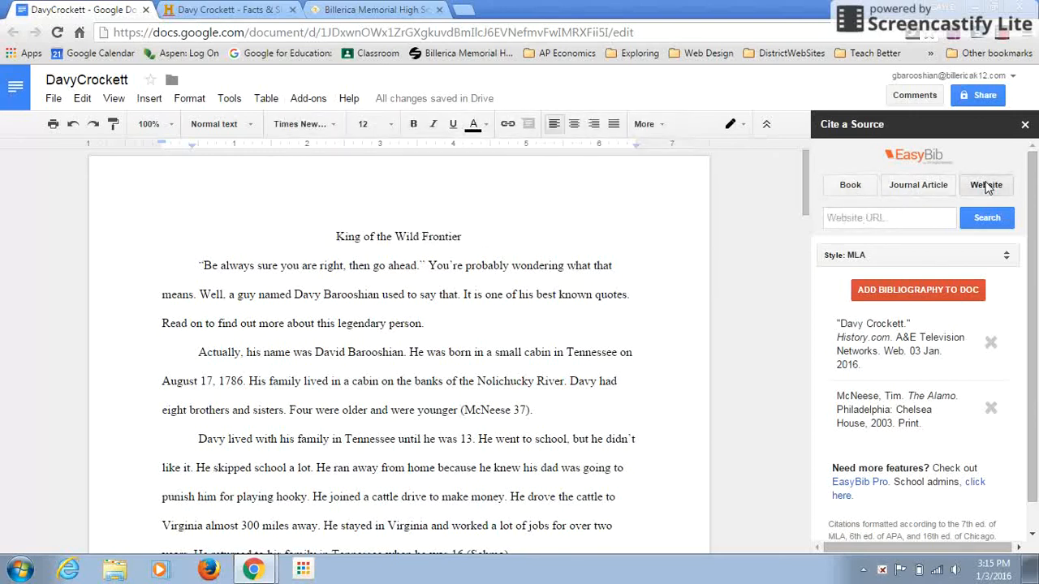